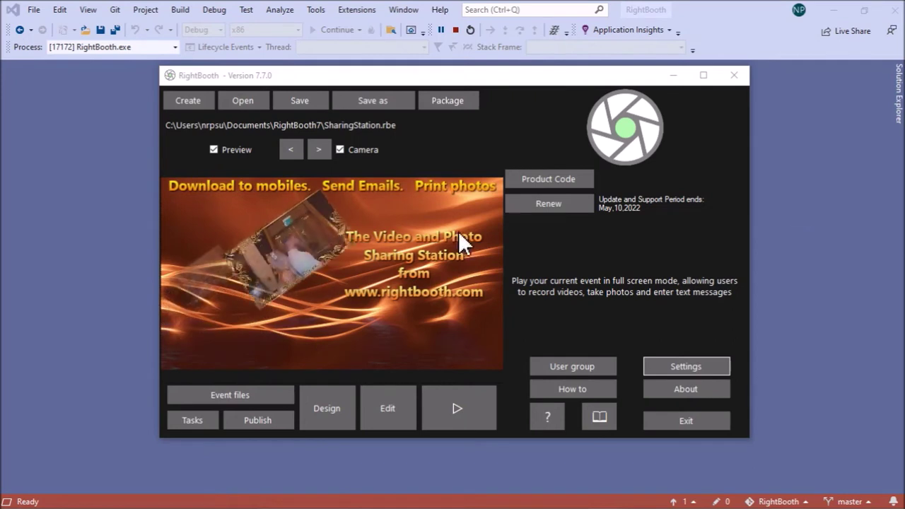
Step: Preview the existing event's media browser, show video and show photo screens, then close the editor
{"action": "left_click", "coordinate": [390, 402]}
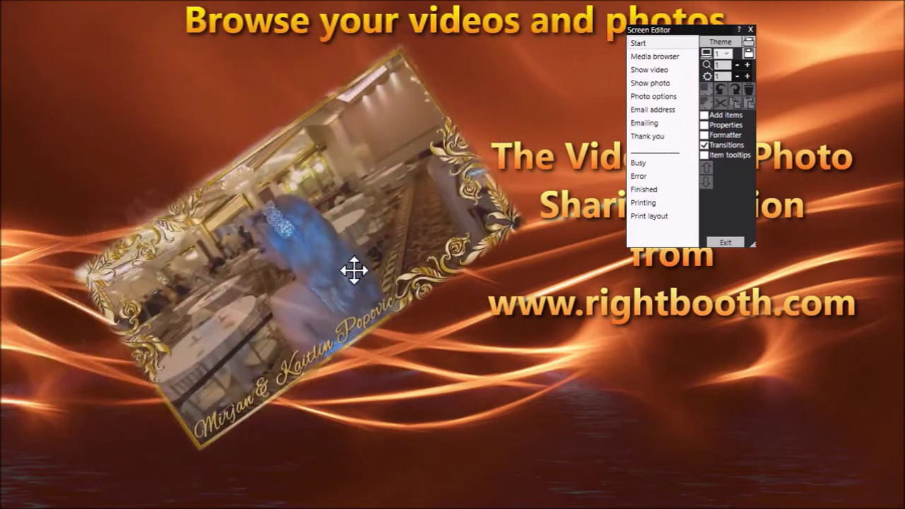
{"action": "left_click", "coordinate": [651, 56]}
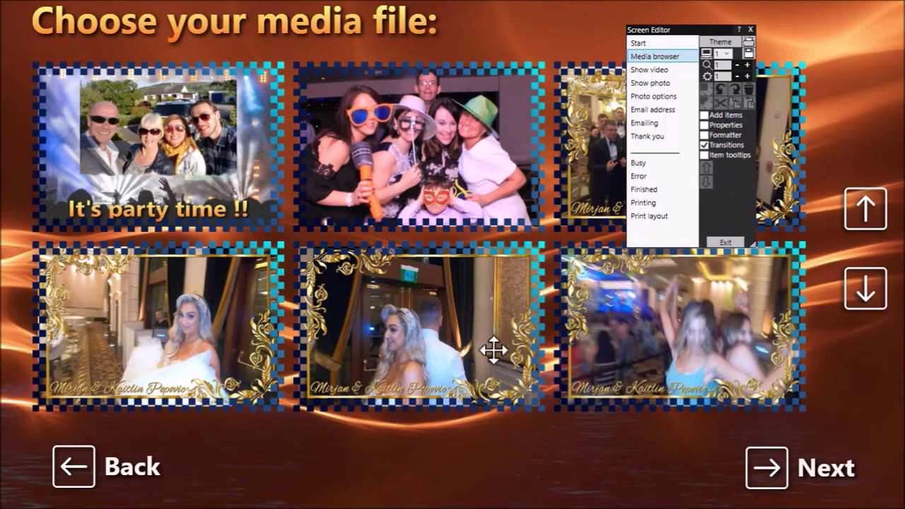
{"action": "left_click", "coordinate": [658, 72]}
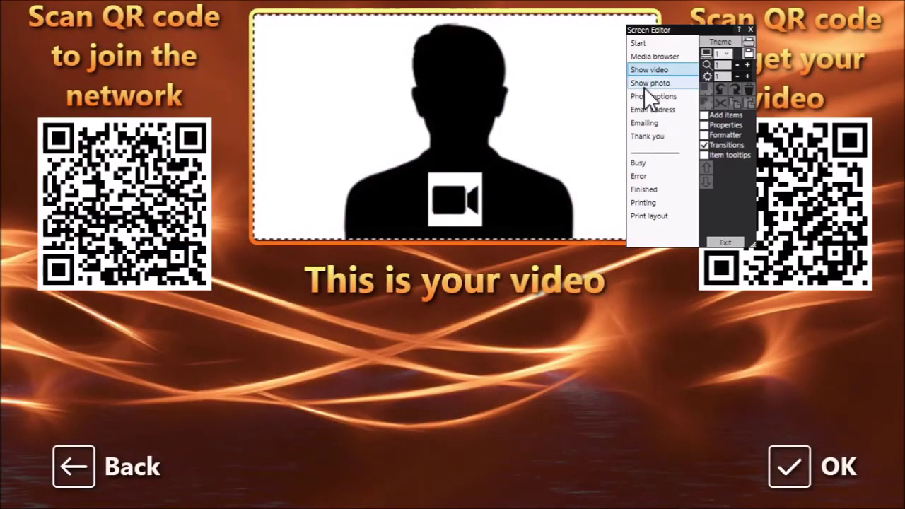
{"action": "left_click", "coordinate": [651, 84]}
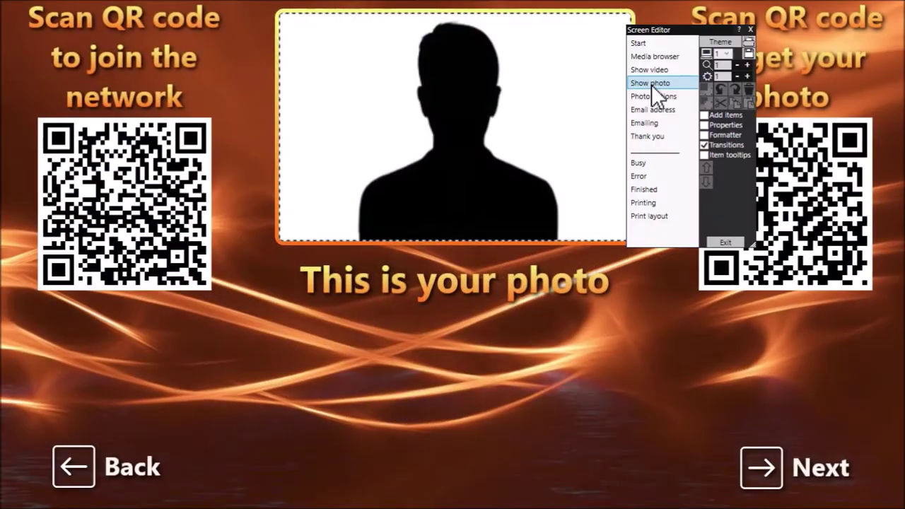
{"action": "left_click", "coordinate": [722, 243]}
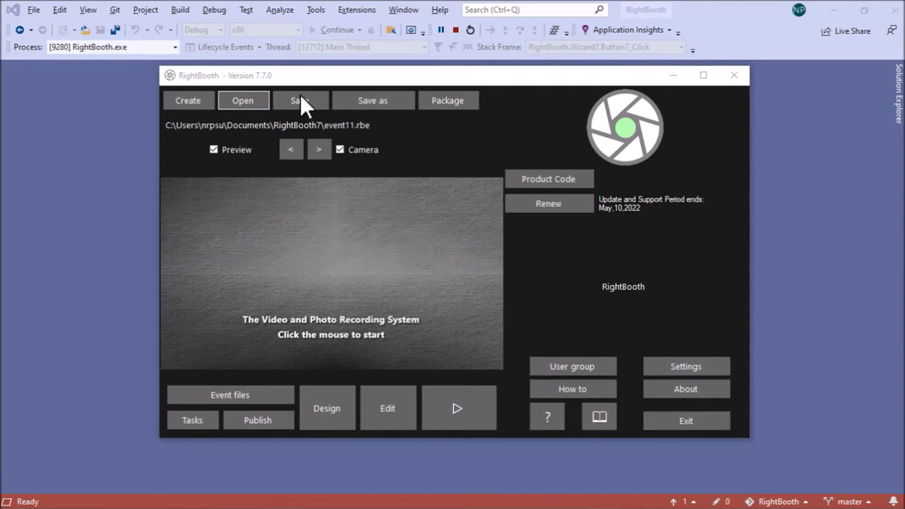
Step: Start a new sharing station event and continue into the Event Wizard
{"action": "left_click", "coordinate": [187, 102]}
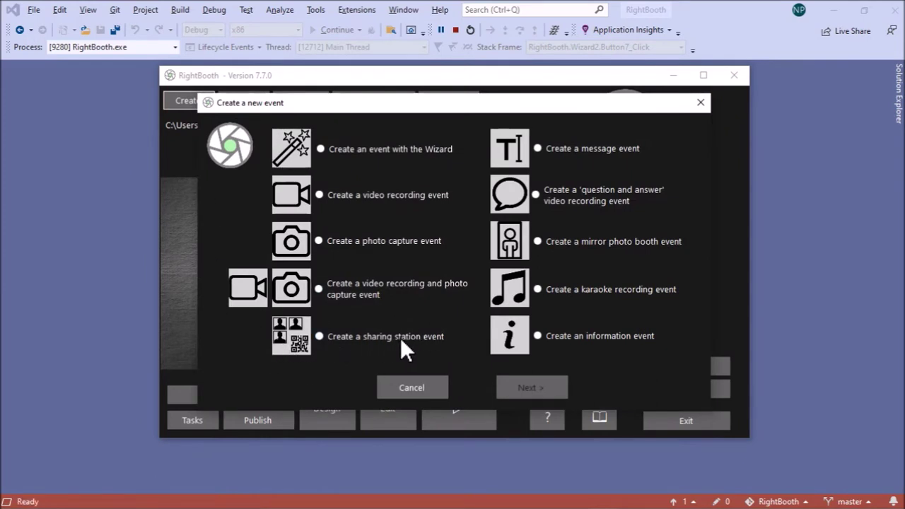
{"action": "left_click", "coordinate": [361, 338]}
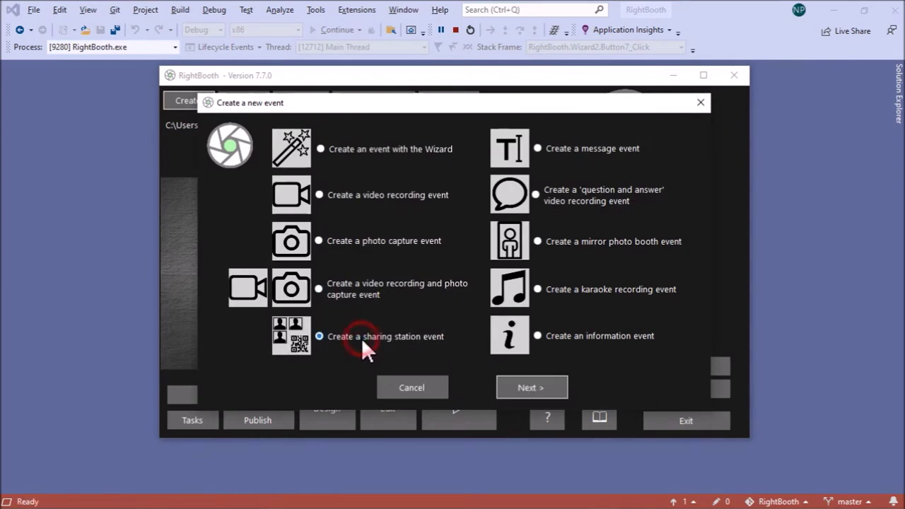
{"action": "left_click", "coordinate": [541, 387]}
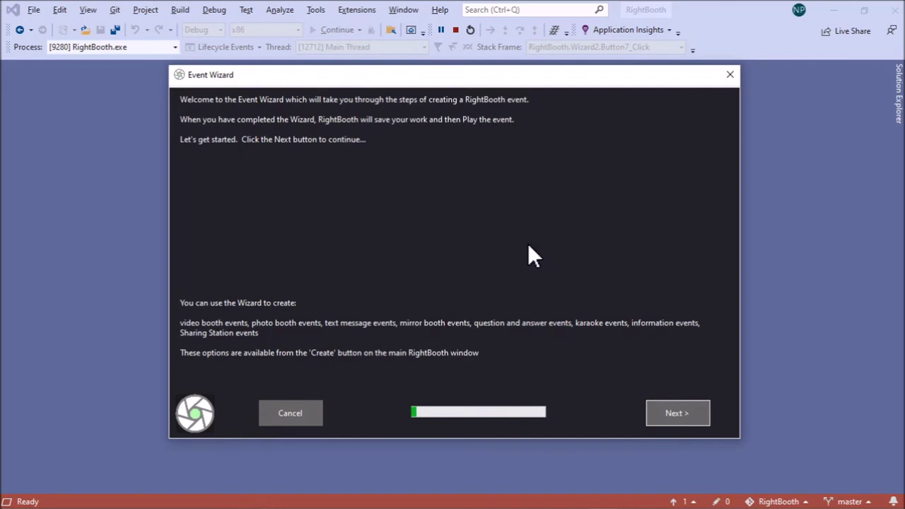
Step: Go past the welcome page and enable a tickertape message on the start screen
{"action": "left_click", "coordinate": [685, 411]}
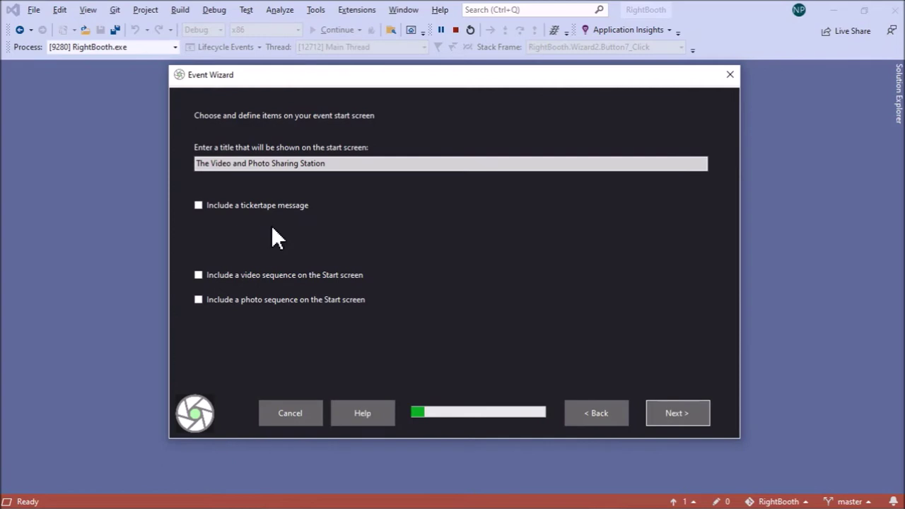
{"action": "left_click", "coordinate": [215, 210]}
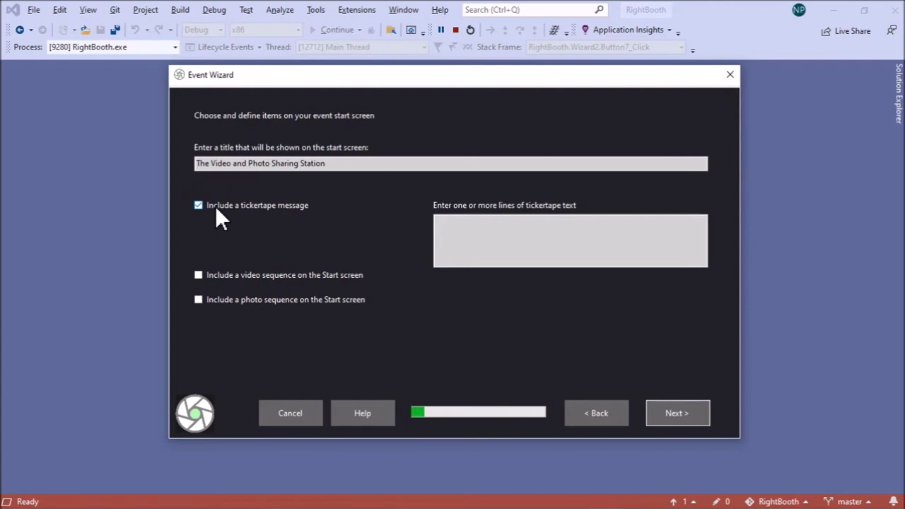
Step: Copy the three prepared message lines from Notepad and paste them into the tickertape text box
{"action": "left_click", "coordinate": [471, 224]}
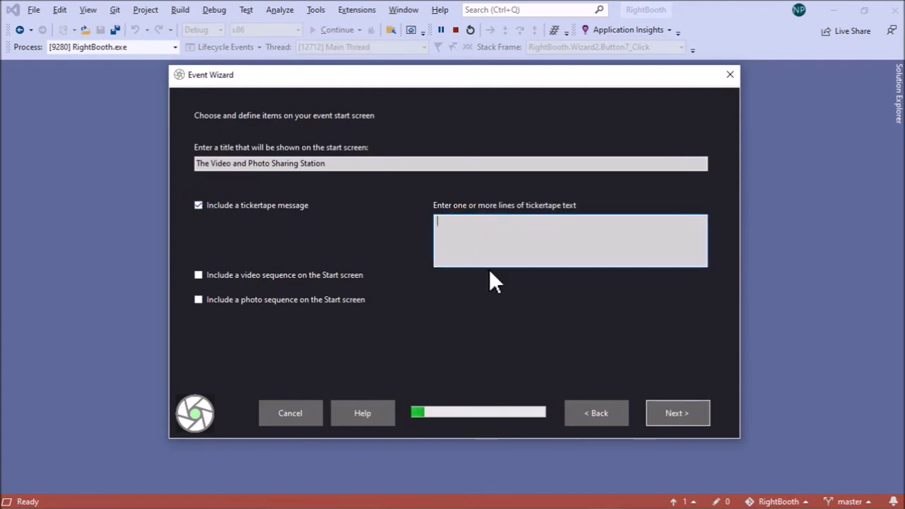
{"action": "key", "text": "alt+Tab"}
{"action": "key", "text": "alt+Tab"}
{"action": "key", "text": "alt+Tab"}
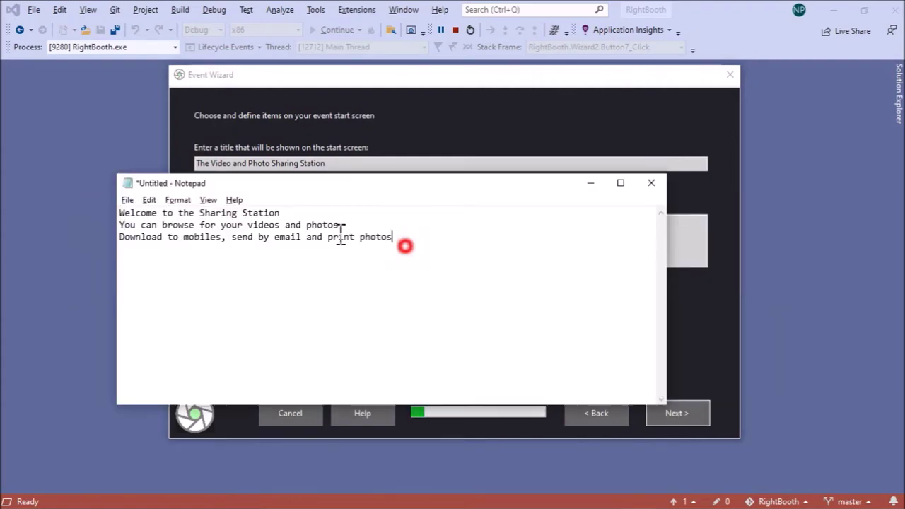
{"action": "left_click_drag", "start_coordinate": [403, 246], "coordinate": [119, 211]}
{"action": "left_click", "coordinate": [149, 200]}
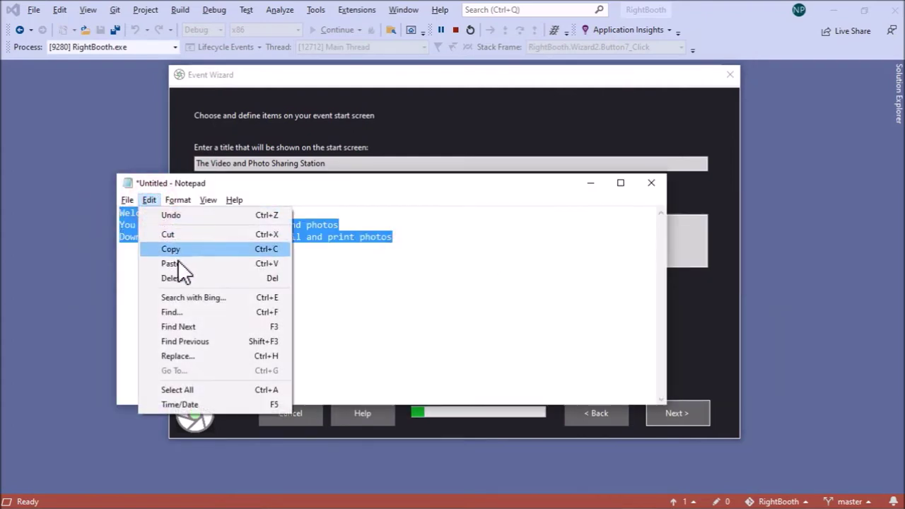
{"action": "left_click", "coordinate": [177, 247]}
{"action": "left_click", "coordinate": [497, 117]}
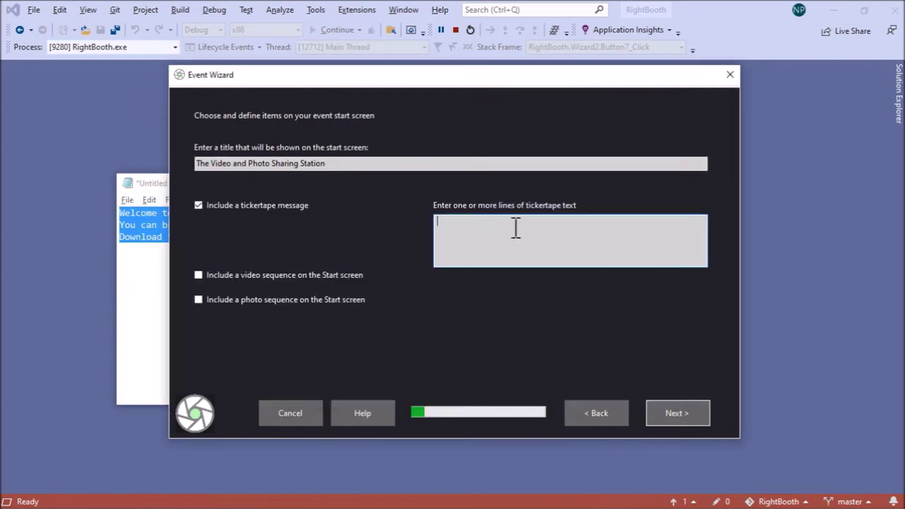
{"action": "right_click", "coordinate": [500, 243]}
{"action": "left_click", "coordinate": [398, 300]}
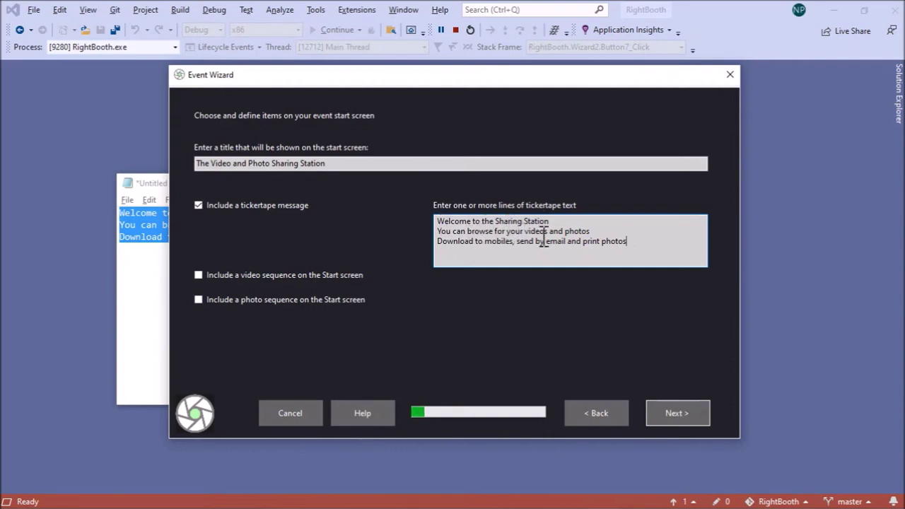
Step: Add a video sequence to the start screen and advance to the photo-printing page
{"action": "left_click", "coordinate": [307, 275]}
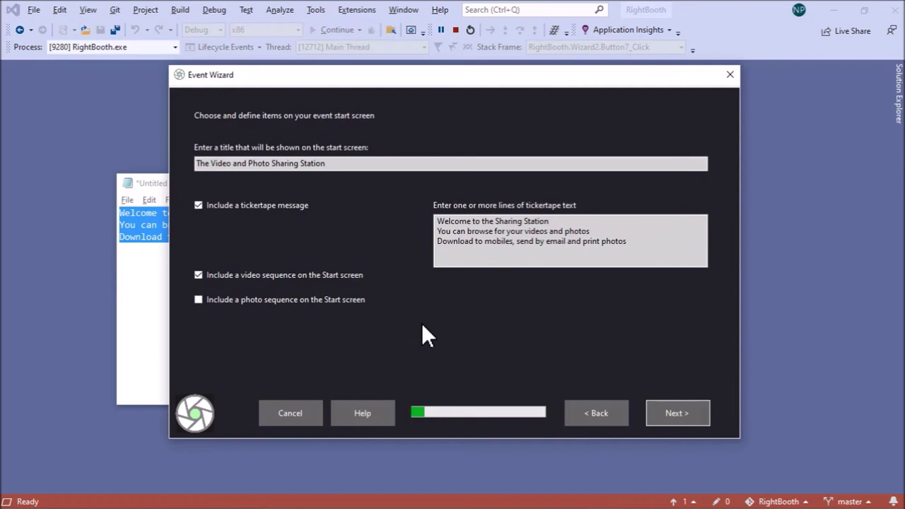
{"action": "left_click", "coordinate": [679, 414]}
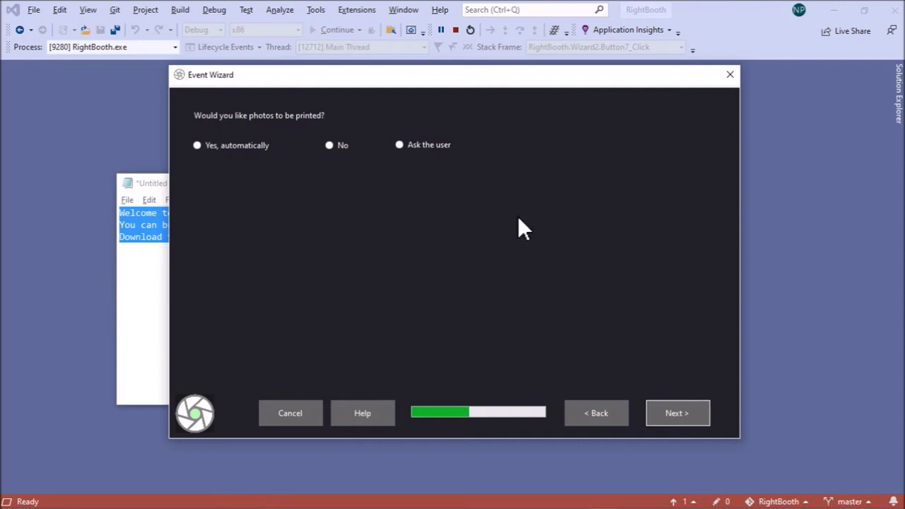
Step: Set printing to 'Ask the user' with the Canon TR4500 series printer and 'It's party time' layout
{"action": "left_click", "coordinate": [413, 147]}
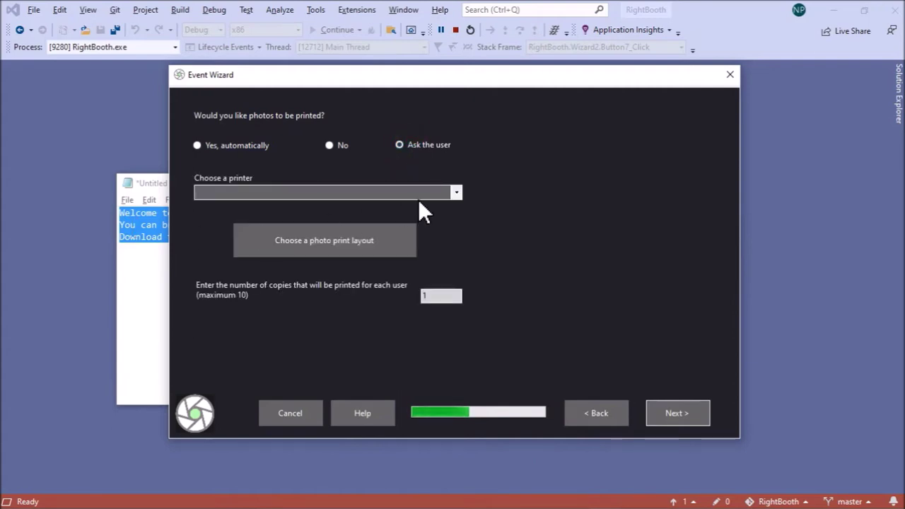
{"action": "left_click", "coordinate": [457, 193]}
{"action": "left_click", "coordinate": [268, 276]}
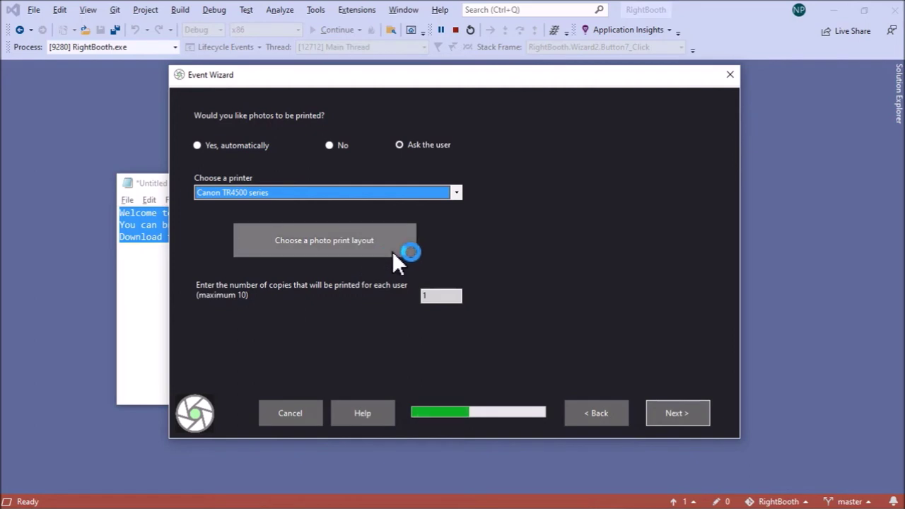
{"action": "left_click", "coordinate": [350, 239]}
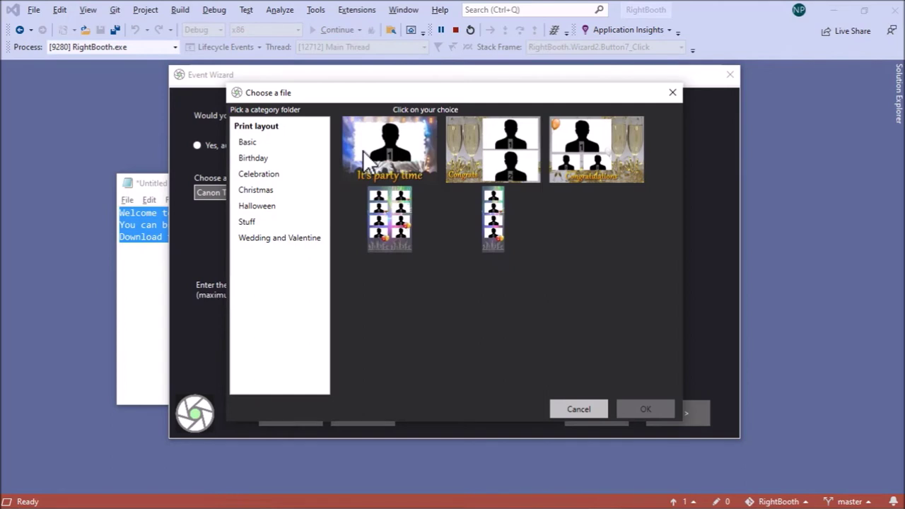
{"action": "left_click", "coordinate": [362, 150]}
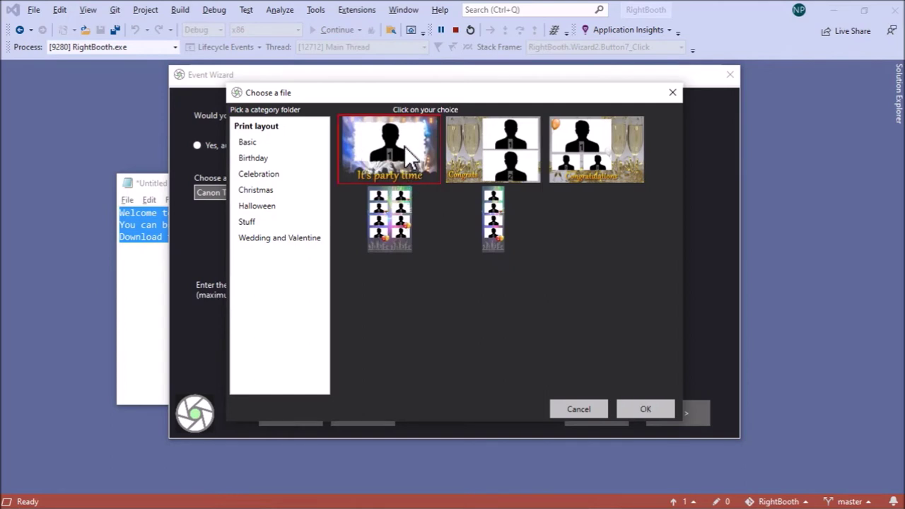
{"action": "left_click", "coordinate": [634, 409]}
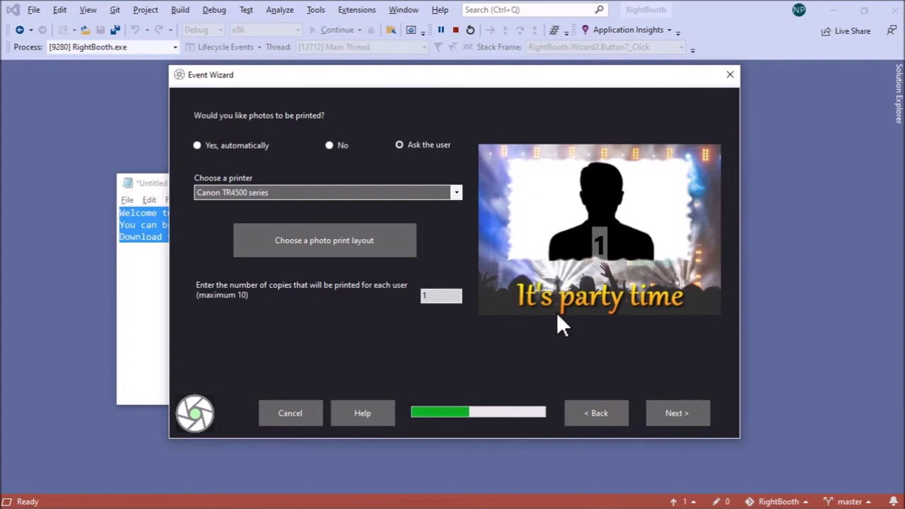
{"action": "left_click", "coordinate": [689, 415]}
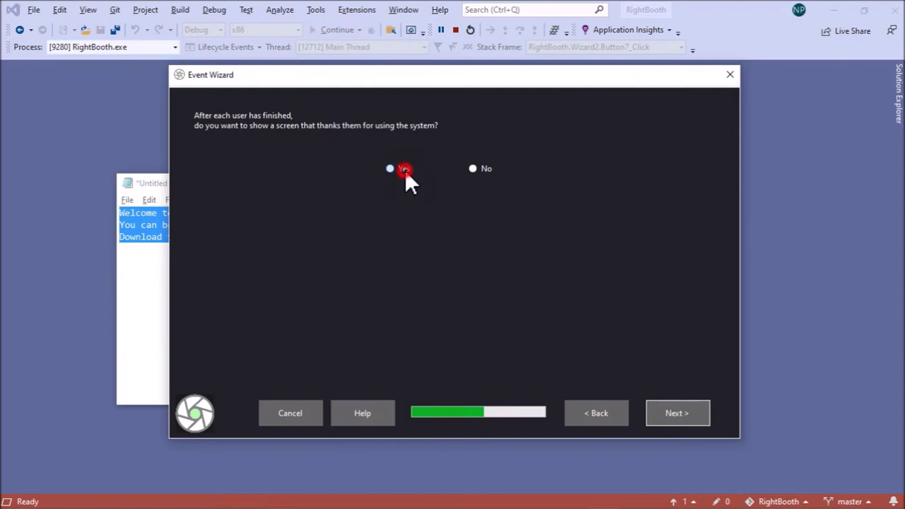
Step: Use the orange flowing-wave image from the General backgrounds as the event background
{"action": "left_click", "coordinate": [675, 412]}
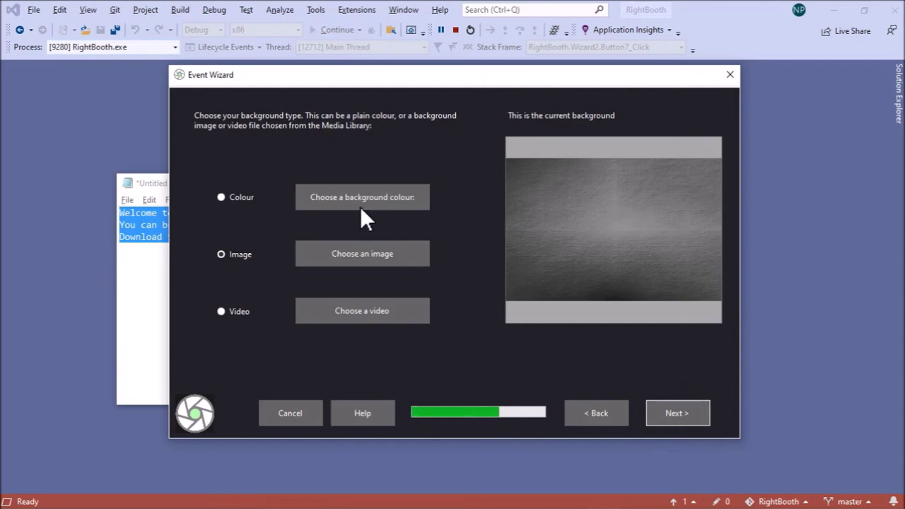
{"action": "left_click", "coordinate": [382, 316]}
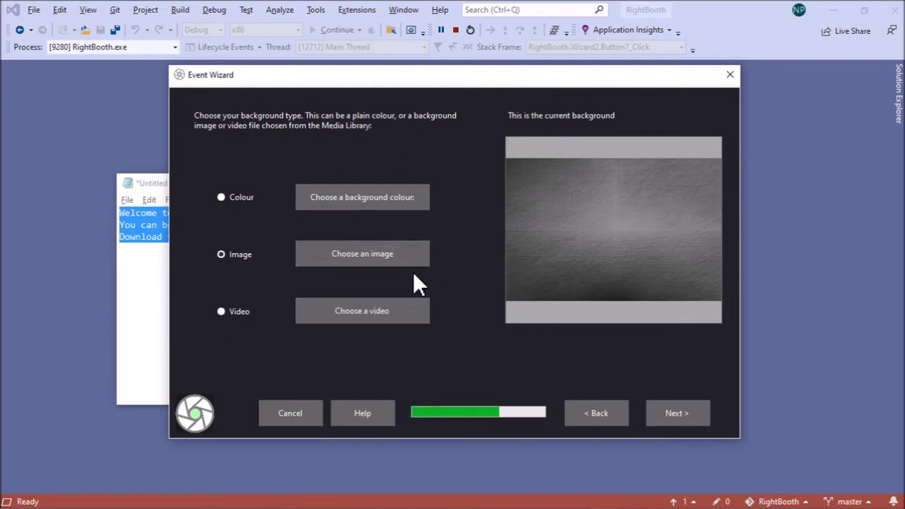
{"action": "left_click", "coordinate": [394, 259]}
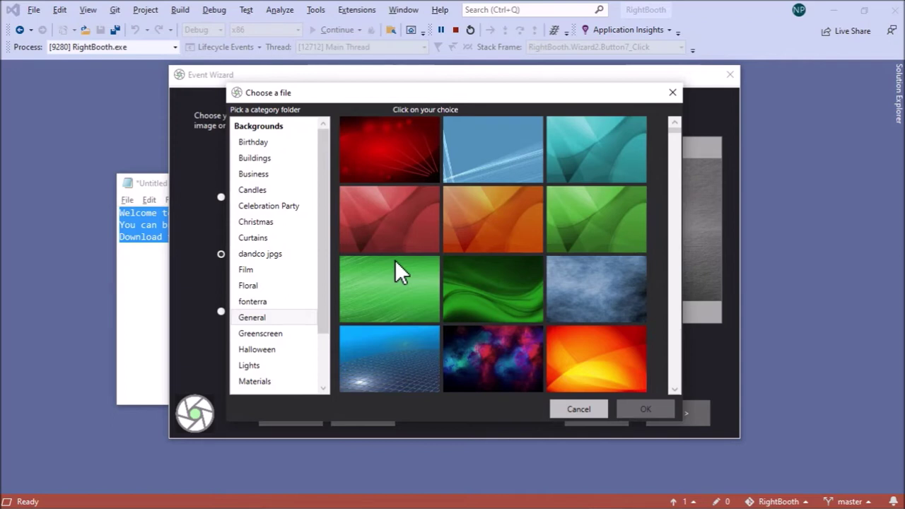
{"action": "left_click", "coordinate": [676, 362]}
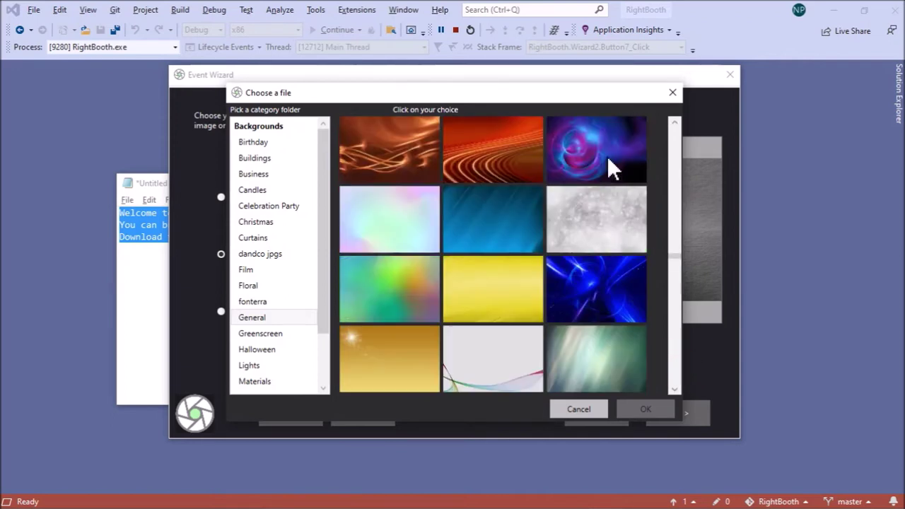
{"action": "left_click", "coordinate": [399, 172]}
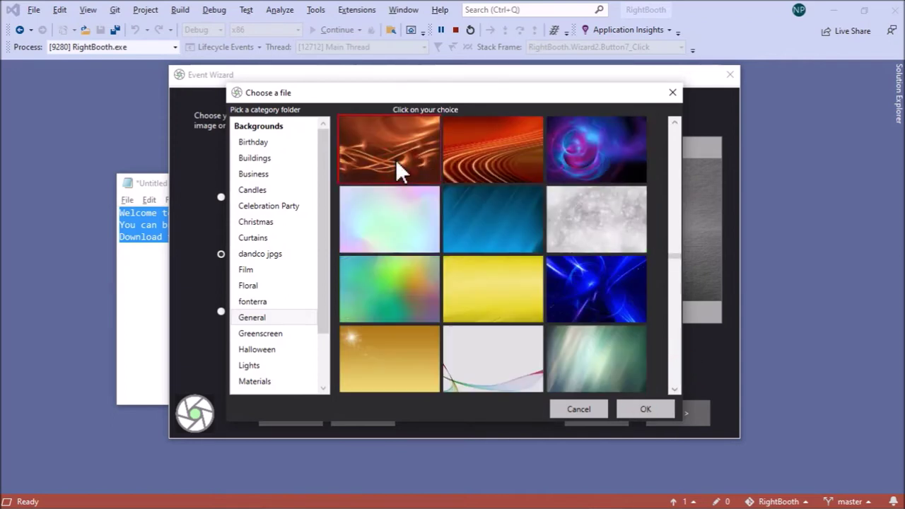
{"action": "left_click", "coordinate": [641, 410]}
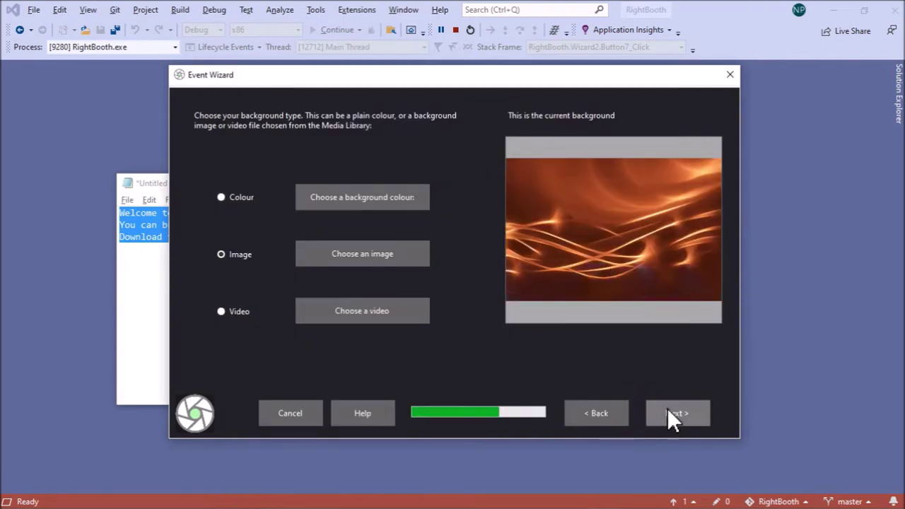
{"action": "left_click", "coordinate": [668, 408]}
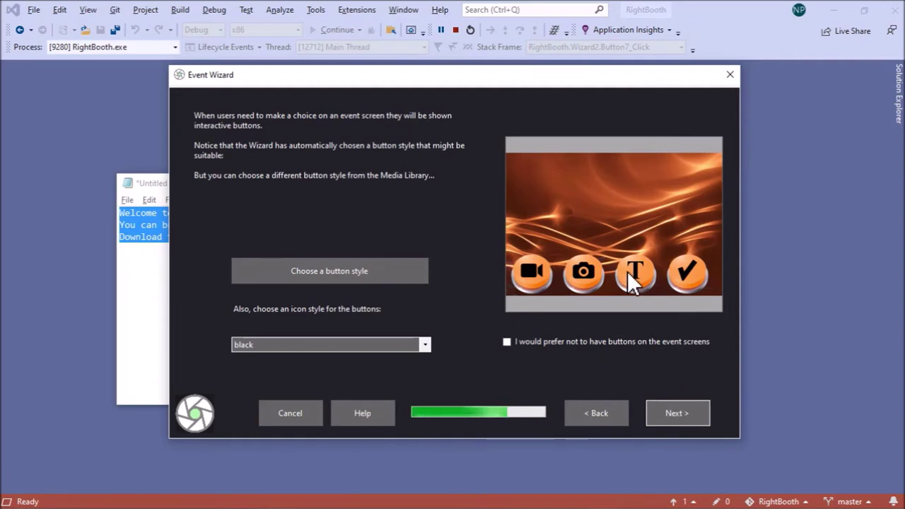
Step: Choose the white square outline button style and the lined white icon style
{"action": "left_click", "coordinate": [364, 271]}
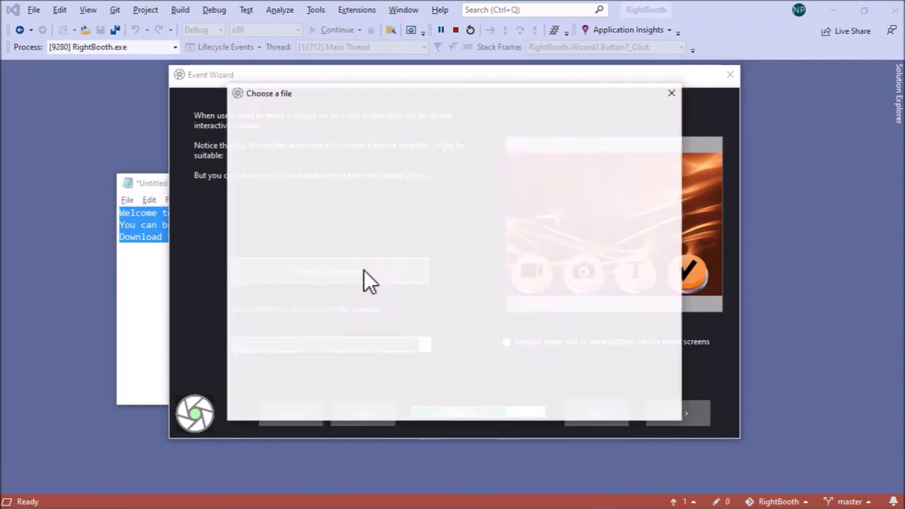
{"action": "left_click", "coordinate": [674, 361]}
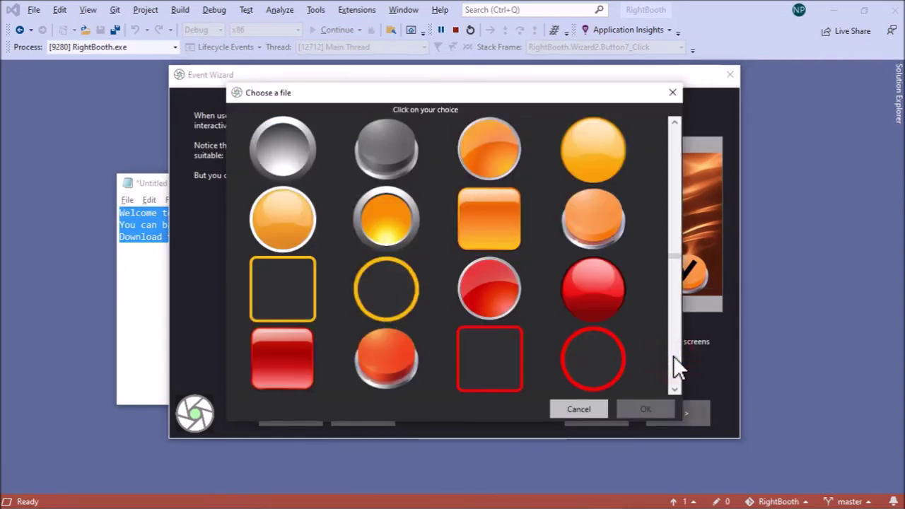
{"action": "left_click", "coordinate": [297, 212]}
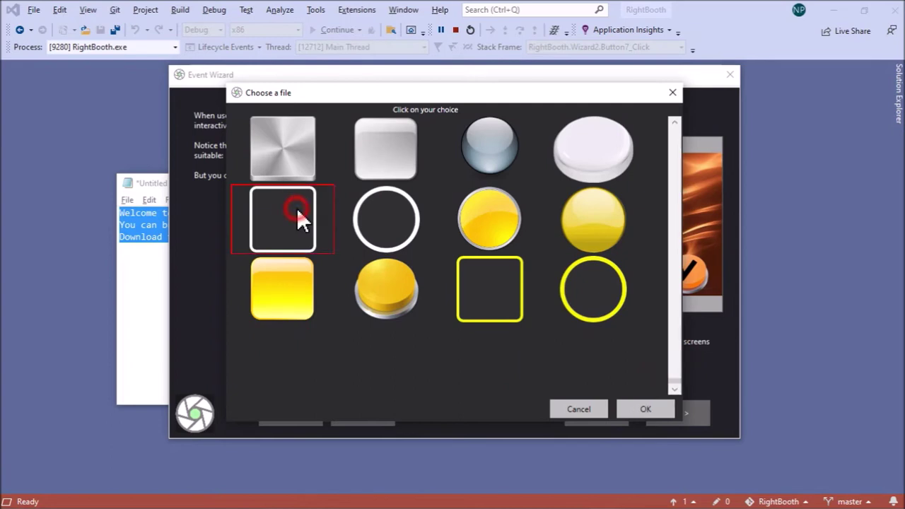
{"action": "left_click", "coordinate": [640, 407]}
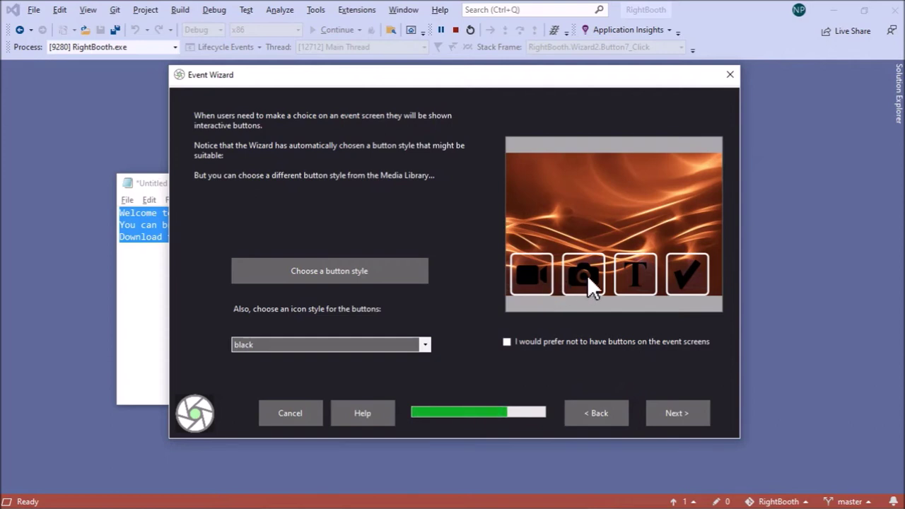
{"action": "left_click", "coordinate": [425, 345]}
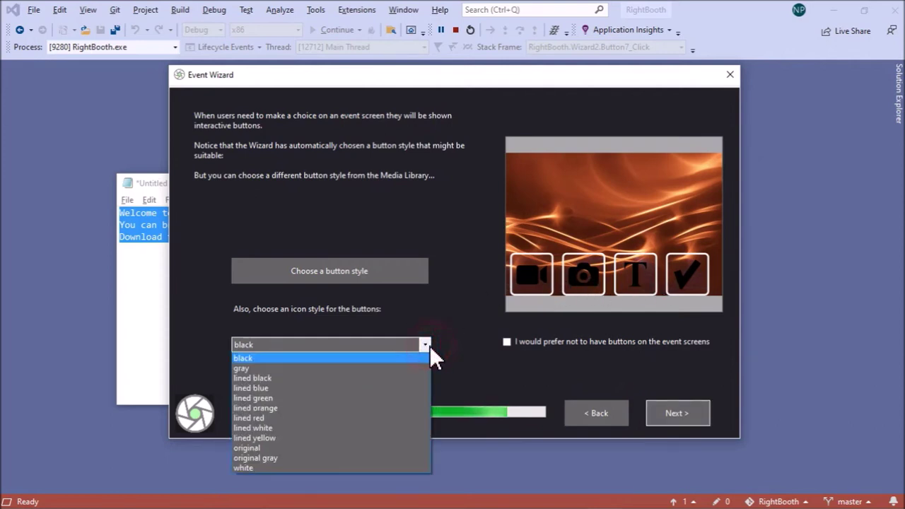
{"action": "left_click", "coordinate": [284, 430]}
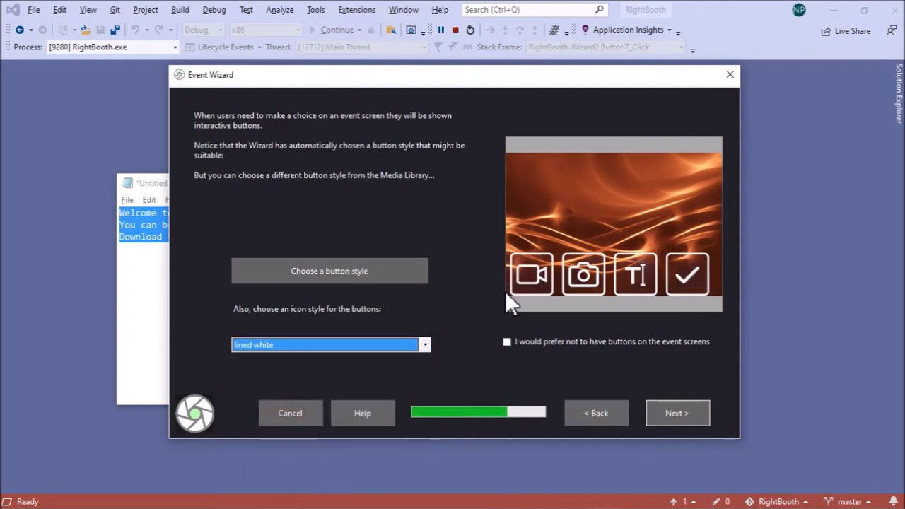
{"action": "left_click", "coordinate": [673, 411]}
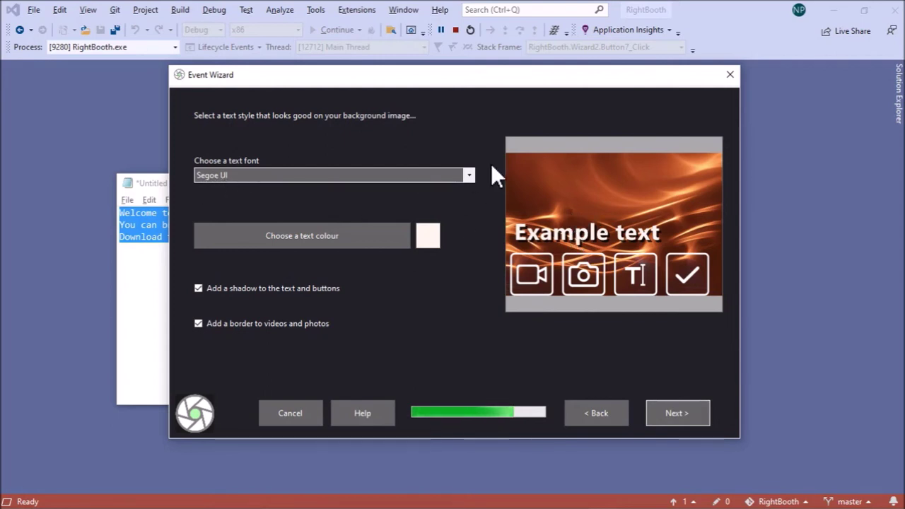
Step: Keep the Segoe UI font and Default - English language, reaching the completion page
{"action": "left_click", "coordinate": [467, 175]}
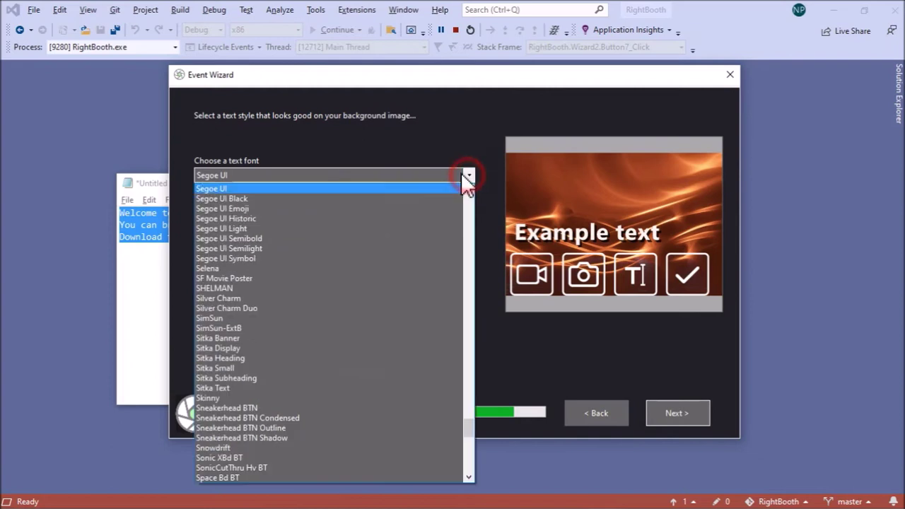
{"action": "left_click", "coordinate": [453, 131]}
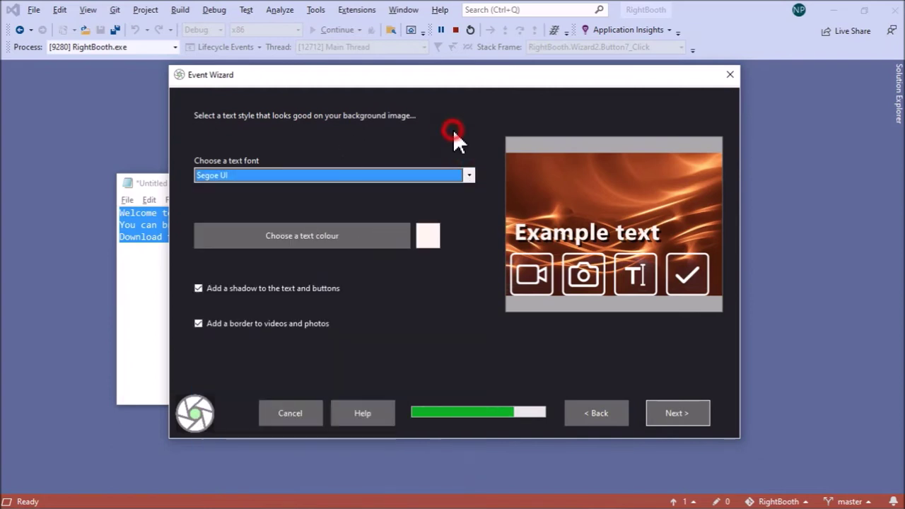
{"action": "left_click", "coordinate": [677, 413]}
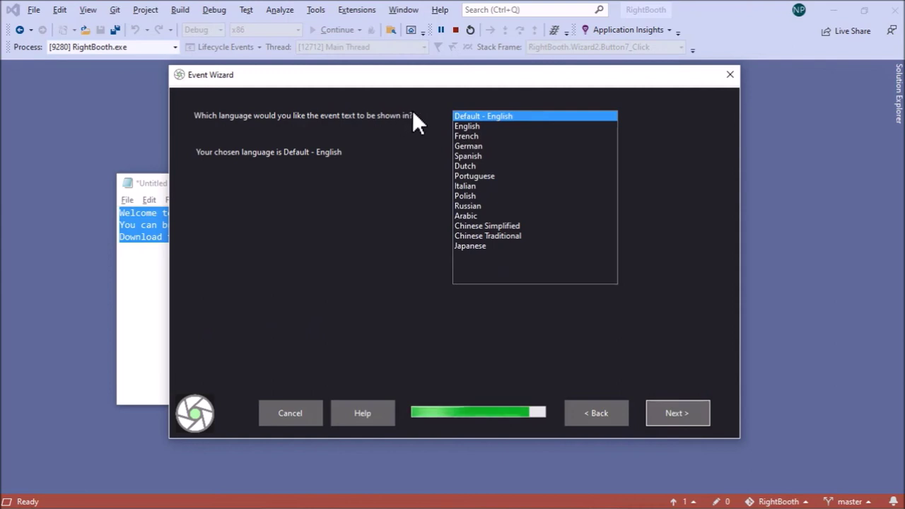
{"action": "left_click", "coordinate": [704, 415]}
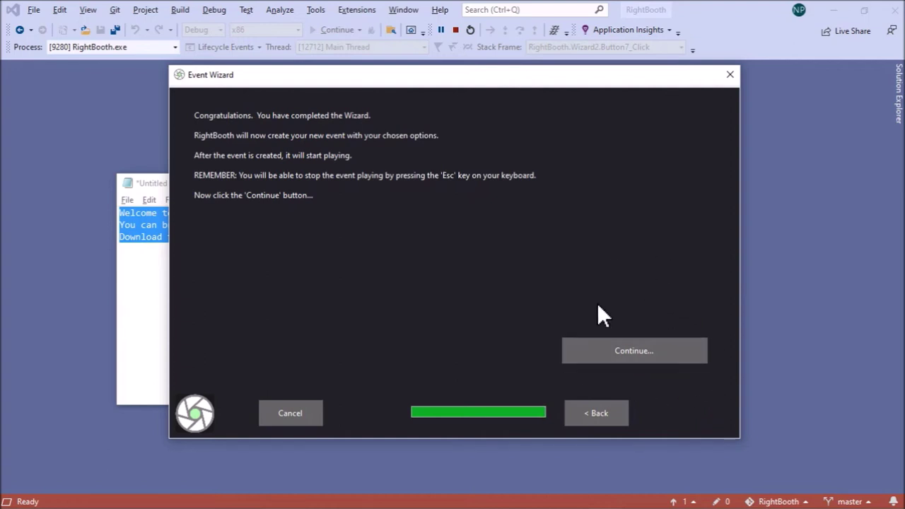
Step: Create the event file event18.rbe from the wizard and minimize Notepad
{"action": "left_click", "coordinate": [649, 352]}
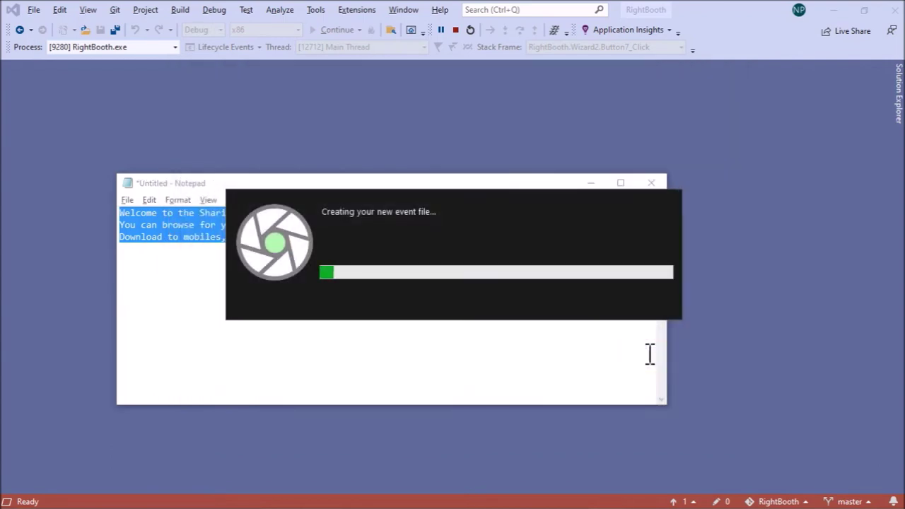
{"action": "left_click", "coordinate": [591, 182]}
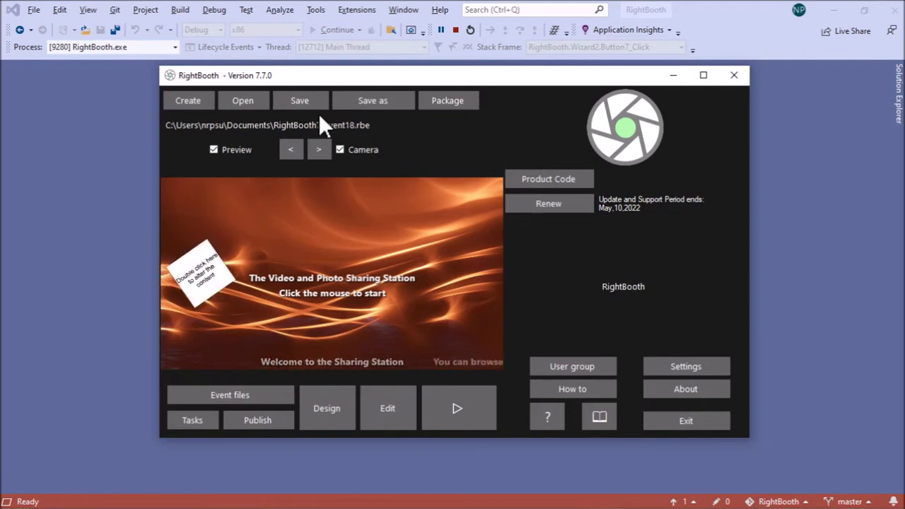
Step: Save the event under the new file name SharingStation1.rbe in the RightBooth7 folder
{"action": "left_click", "coordinate": [375, 103]}
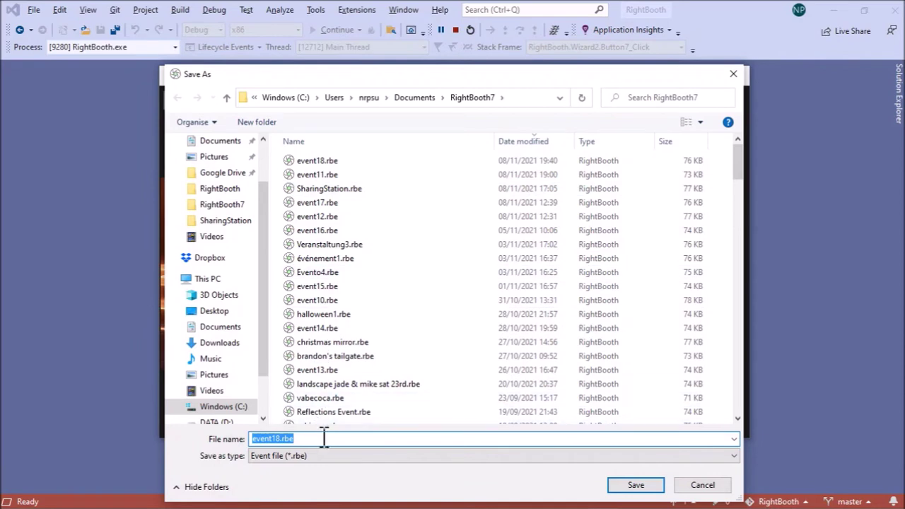
{"action": "key", "text": "Home"}
{"action": "type", "text": "Sharing"}
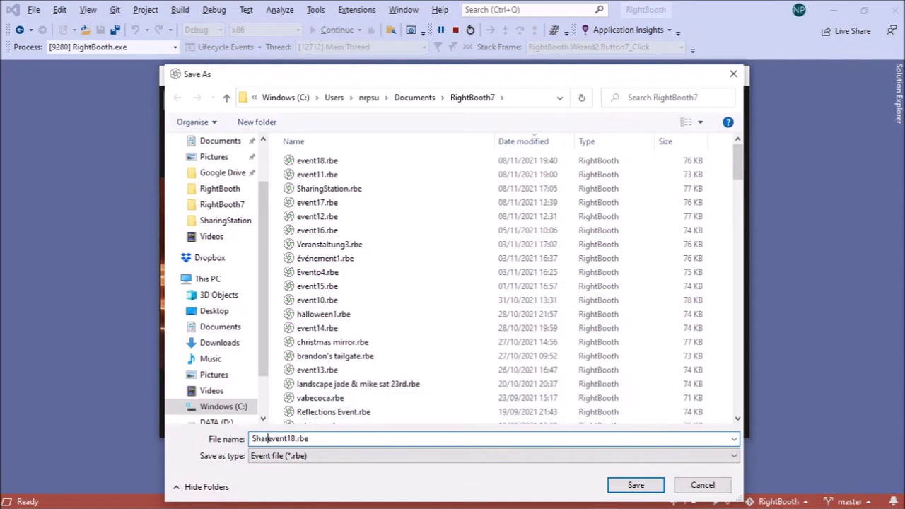
{"action": "type", "text": "Station"}
{"action": "left_click", "coordinate": [652, 486]}
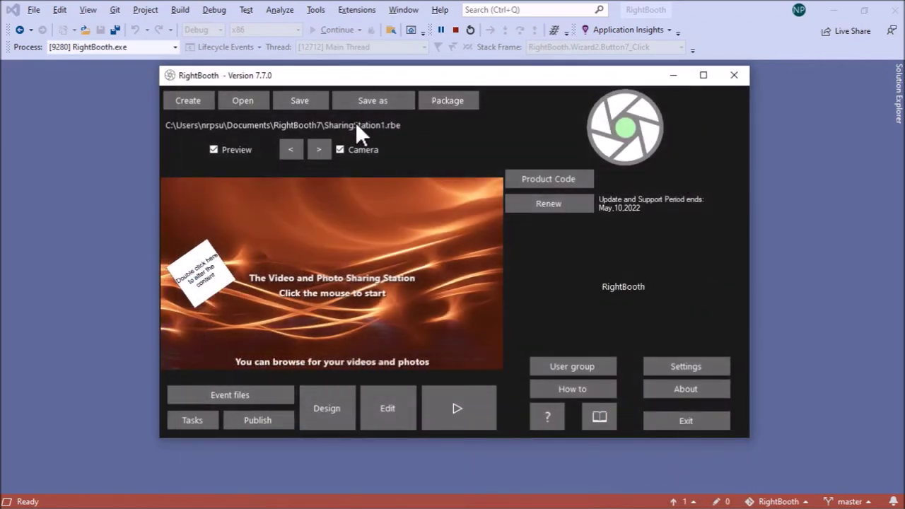